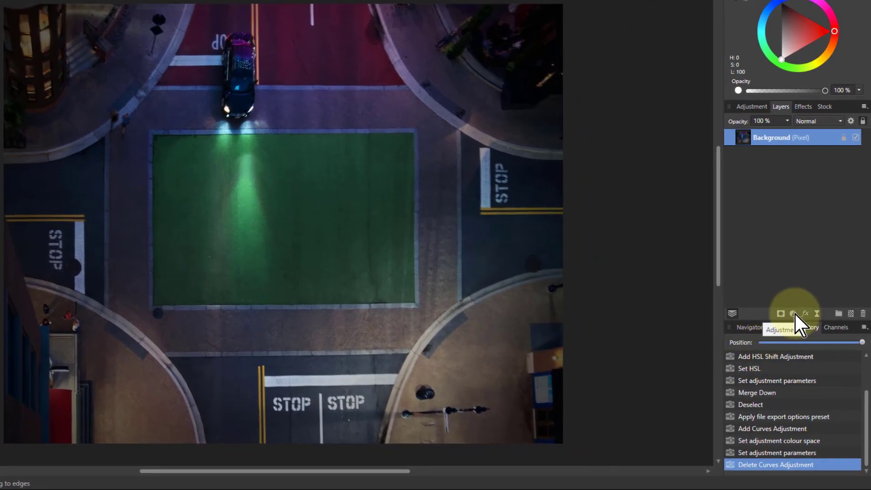
Add a Curves adjustment above the Background layer, keeping its dialog clear of the main image area.
{"action": "left_click", "coordinate": [793, 313]}
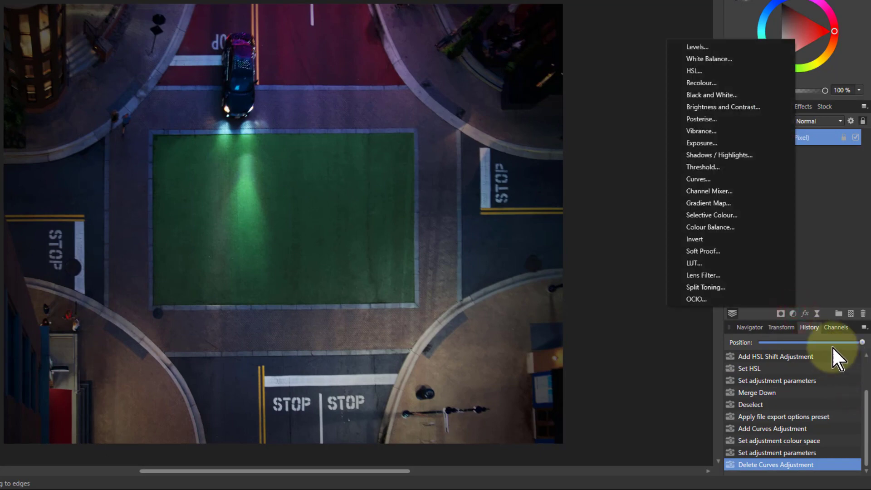
{"action": "left_click", "coordinate": [692, 178]}
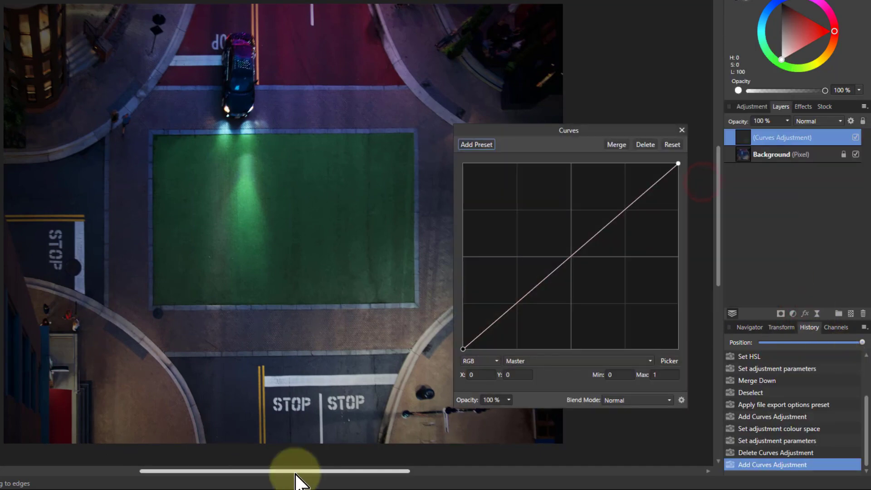
{"action": "left_click_drag", "start_coordinate": [546, 129], "coordinate": [532, 117]}
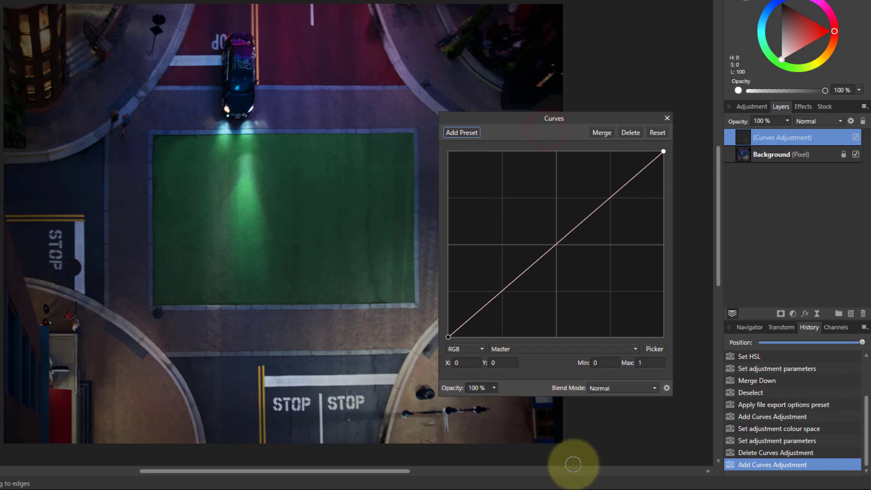
Try brightening the RGB Master curve with nodes at about X 0.358, Y 0.479 and at X 0.1, Y 0.3, and reset the curve.
{"action": "left_click", "coordinate": [536, 263]}
{"action": "left_click_drag", "start_coordinate": [535, 264], "coordinate": [524, 247]}
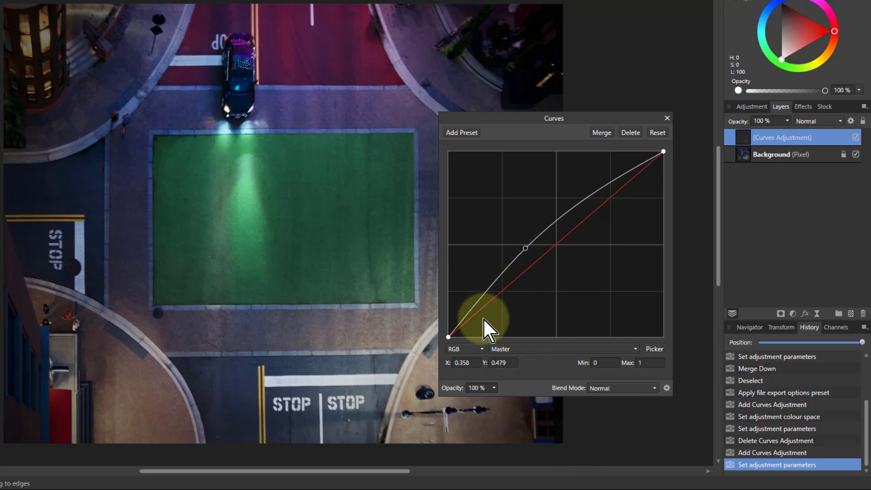
{"action": "left_click", "coordinate": [484, 297]}
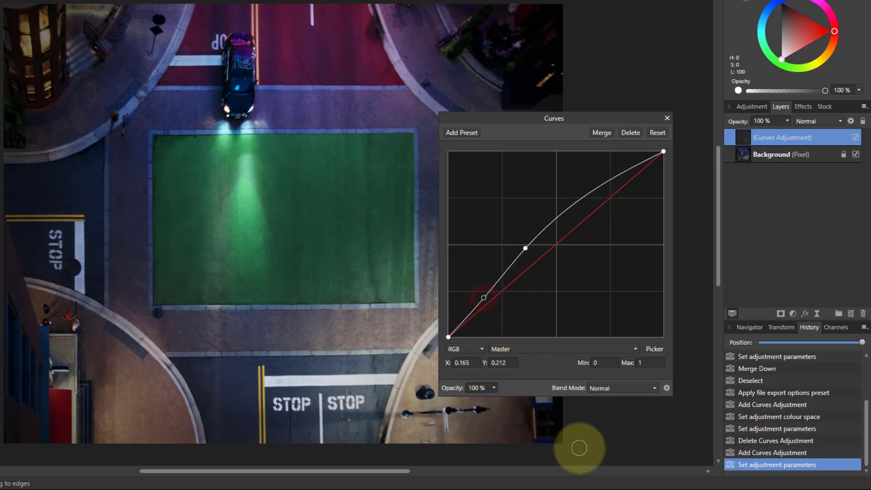
{"action": "left_click", "coordinate": [469, 363]}
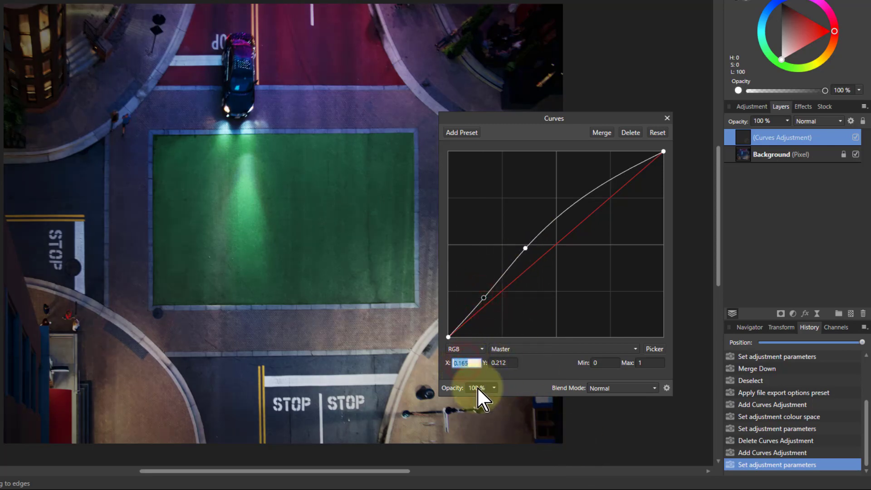
{"action": "left_click", "coordinate": [510, 363]}
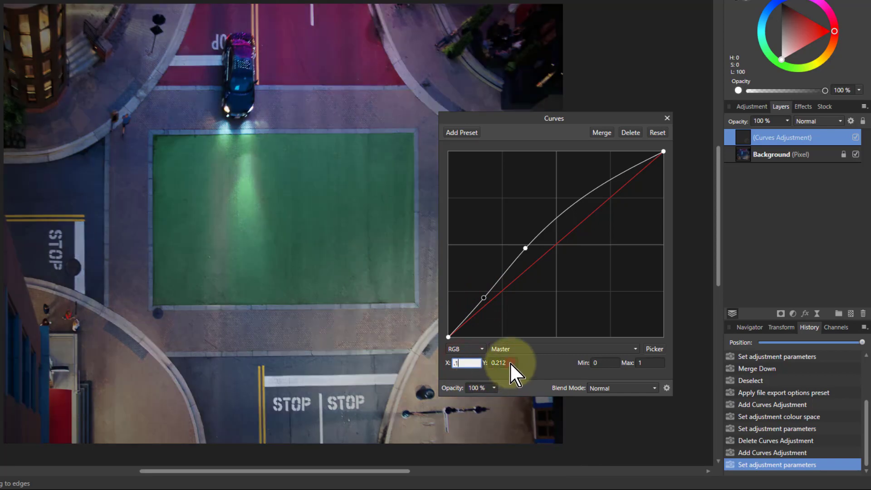
{"action": "key", "text": "BackSpace"}
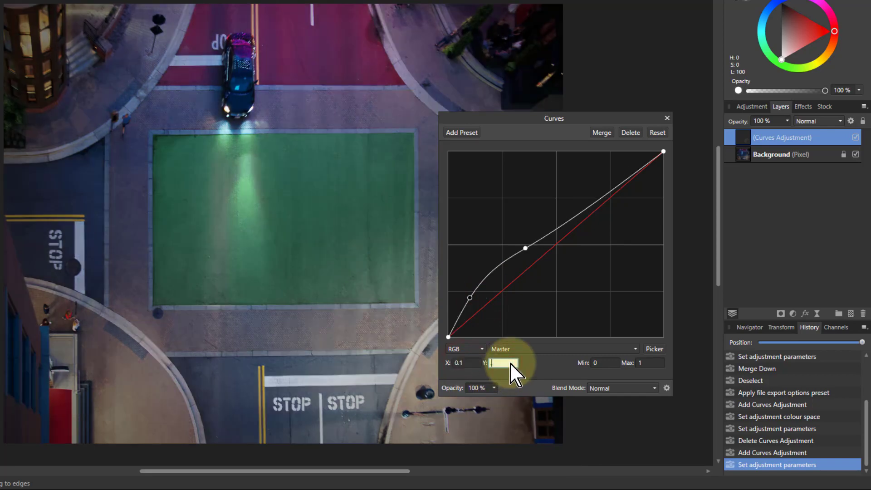
{"action": "type", "text": ".3"}
{"action": "key", "text": "Return"}
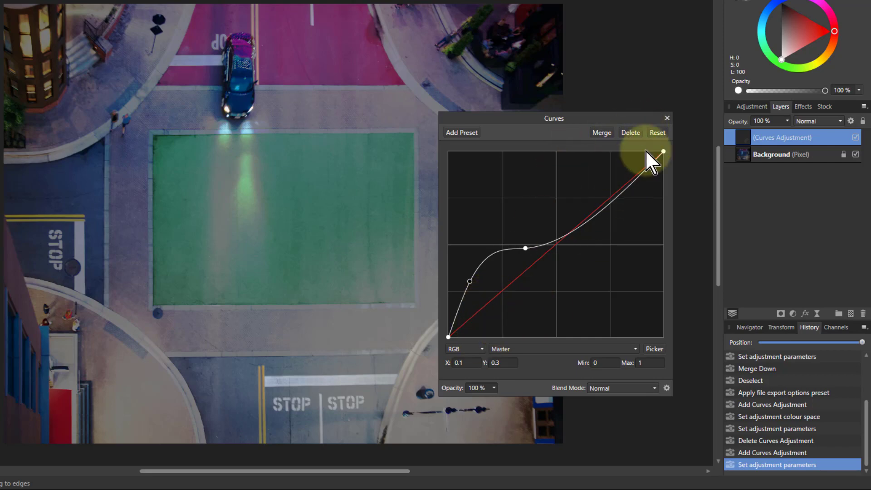
{"action": "left_click", "coordinate": [657, 132]}
Switch the Curves adjustment's colour space from RGB to LAB.
{"action": "left_click", "coordinate": [463, 349]}
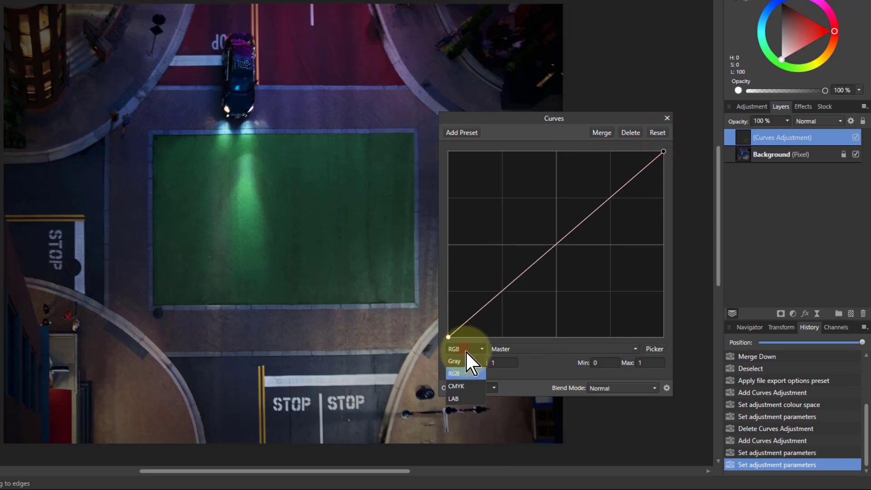
{"action": "left_click", "coordinate": [467, 399]}
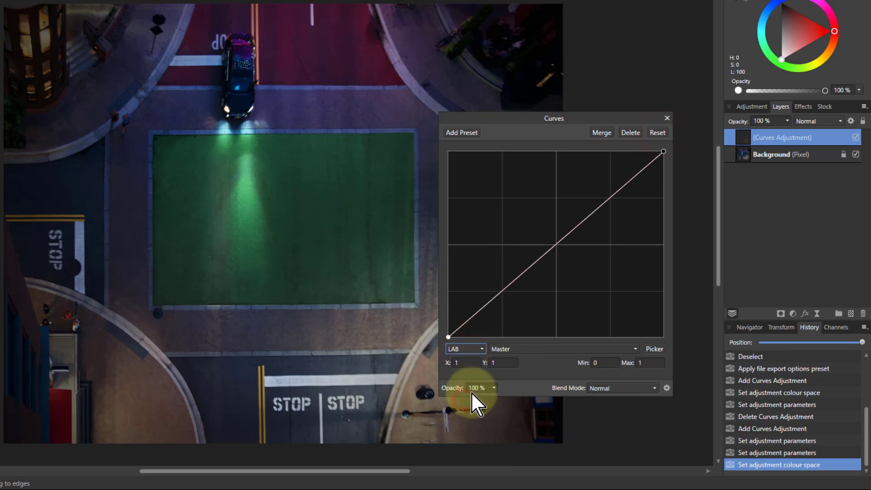
Try a node near the midpoint of the Lightness curve and remove it again.
{"action": "left_click", "coordinate": [561, 348]}
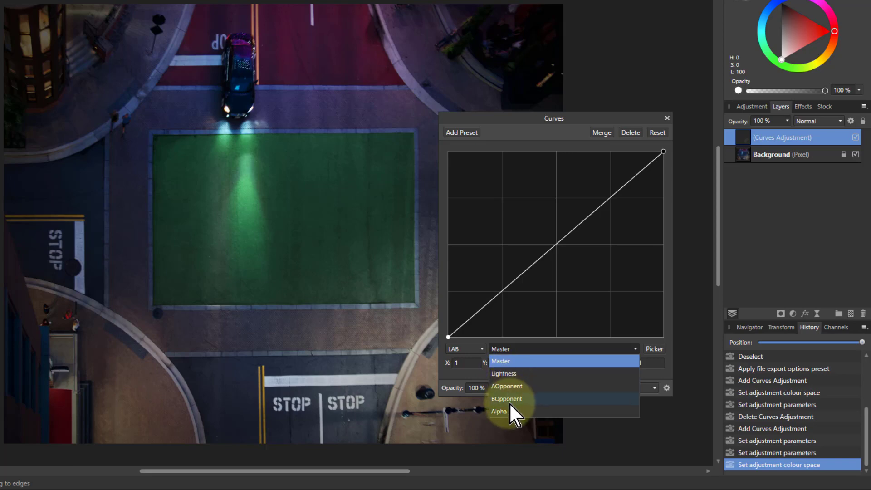
{"action": "left_click", "coordinate": [525, 374]}
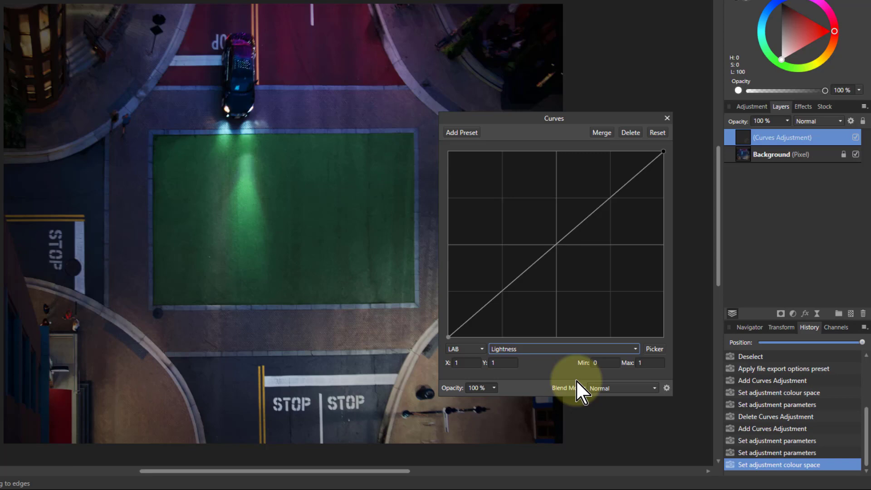
{"action": "mouse_move", "coordinate": [556, 242]}
{"action": "left_mouse_down"}
{"action": "mouse_move", "coordinate": [543, 218]}
{"action": "mouse_move", "coordinate": [569, 247]}
{"action": "mouse_move", "coordinate": [586, 235]}
{"action": "mouse_move", "coordinate": [577, 217]}
{"action": "mouse_move", "coordinate": [603, 260]}
{"action": "mouse_move", "coordinate": [582, 201]}
{"action": "mouse_move", "coordinate": [591, 211]}
{"action": "mouse_move", "coordinate": [557, 240]}
{"action": "left_mouse_up"}
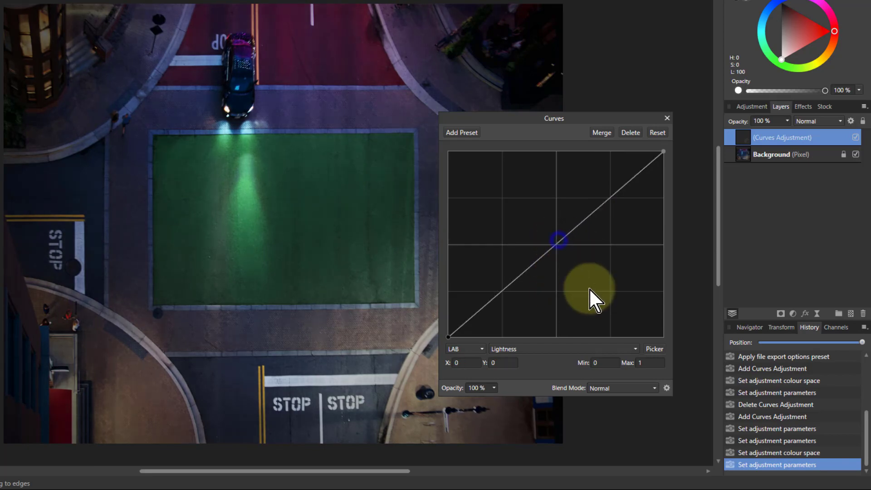
Add a midpoint node to the AOpponent curve and set it to X 0.5, Y 0.5.
{"action": "left_click", "coordinate": [543, 349]}
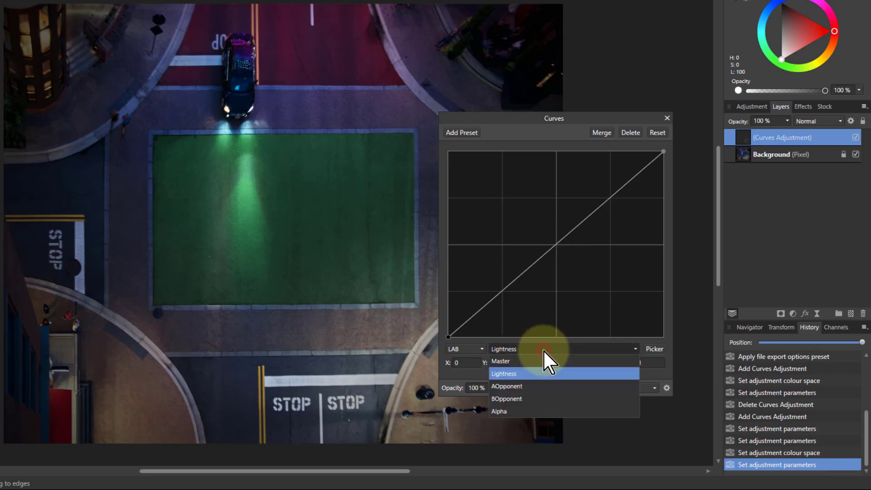
{"action": "left_click", "coordinate": [522, 389]}
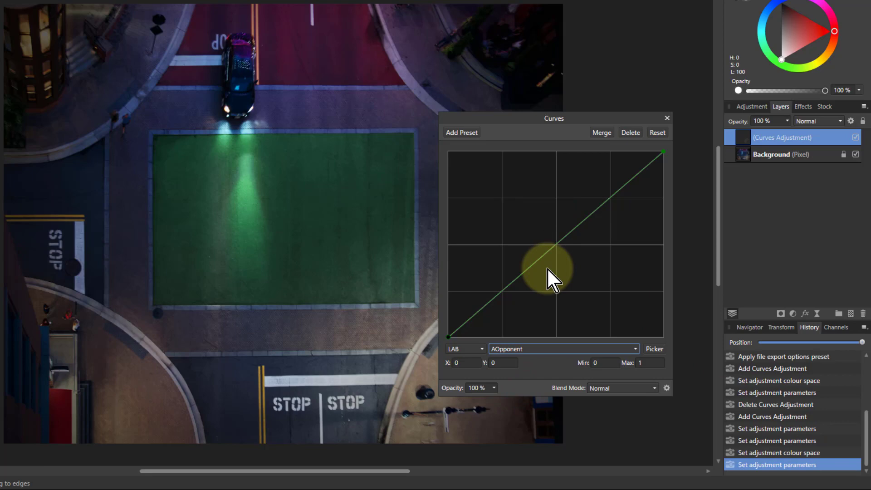
{"action": "left_click", "coordinate": [557, 245]}
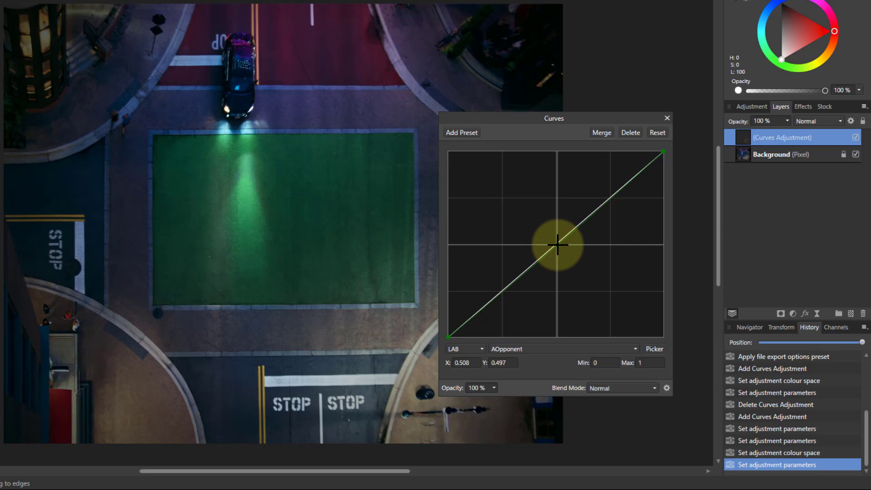
{"action": "mouse_move", "coordinate": [557, 244]}
{"action": "left_mouse_down"}
{"action": "mouse_move", "coordinate": [537, 227]}
{"action": "mouse_move", "coordinate": [573, 255]}
{"action": "mouse_move", "coordinate": [537, 222]}
{"action": "mouse_move", "coordinate": [564, 252]}
{"action": "mouse_move", "coordinate": [556, 244]}
{"action": "left_mouse_up"}
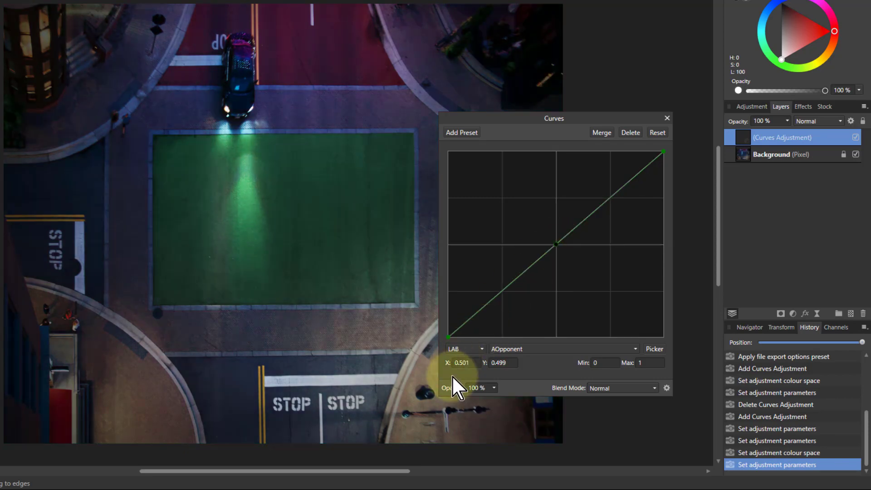
{"action": "left_click", "coordinate": [459, 362]}
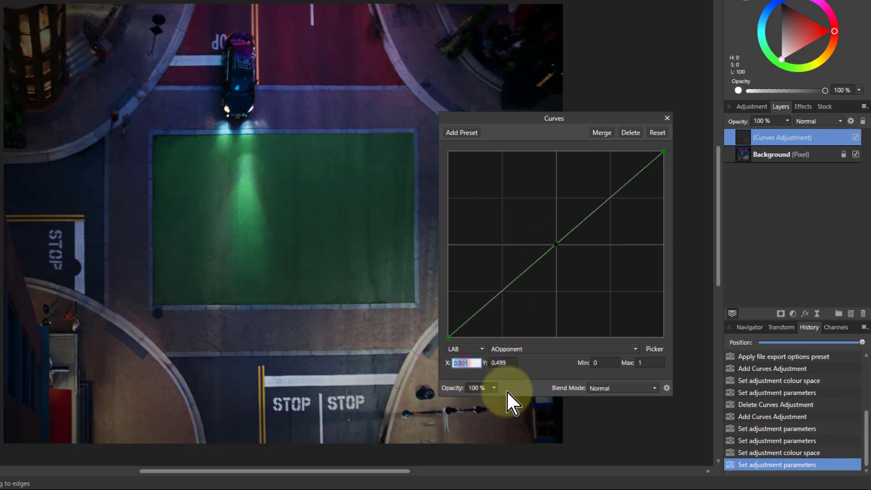
{"action": "type", "text": "0.5"}
{"action": "key", "text": "Tab"}
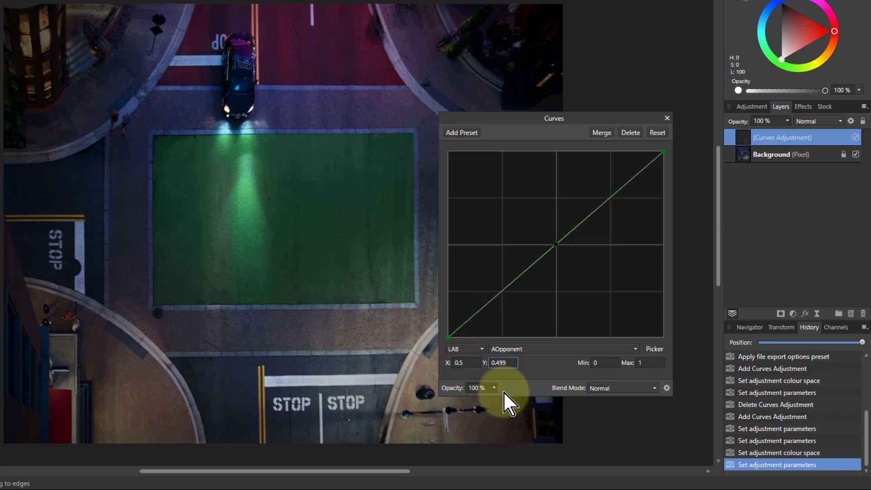
{"action": "key", "text": "BackSpace"}
{"action": "type", "text": ".5"}
{"action": "key", "text": "Return"}
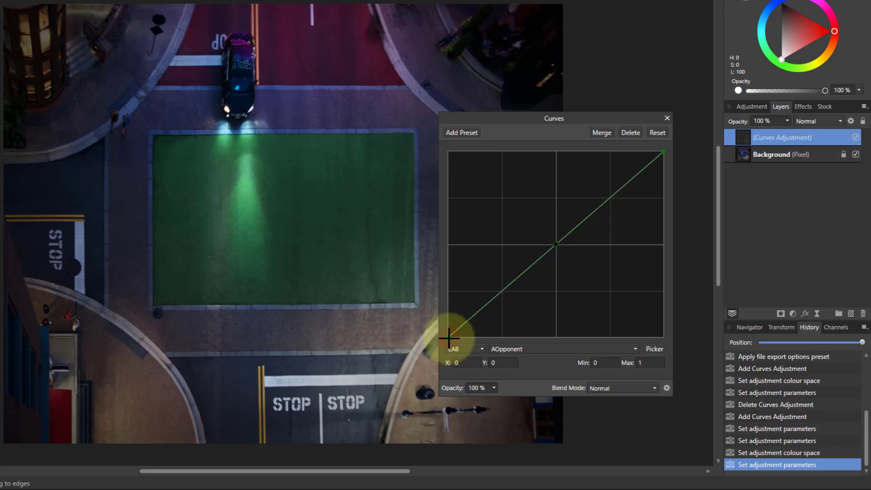
Try raising the AOpponent curve's lower end node along the graph edge and return it to the corner.
{"action": "left_click_drag", "start_coordinate": [448, 337], "coordinate": [433, 259]}
{"action": "left_click_drag", "start_coordinate": [433, 292], "coordinate": [434, 341]}
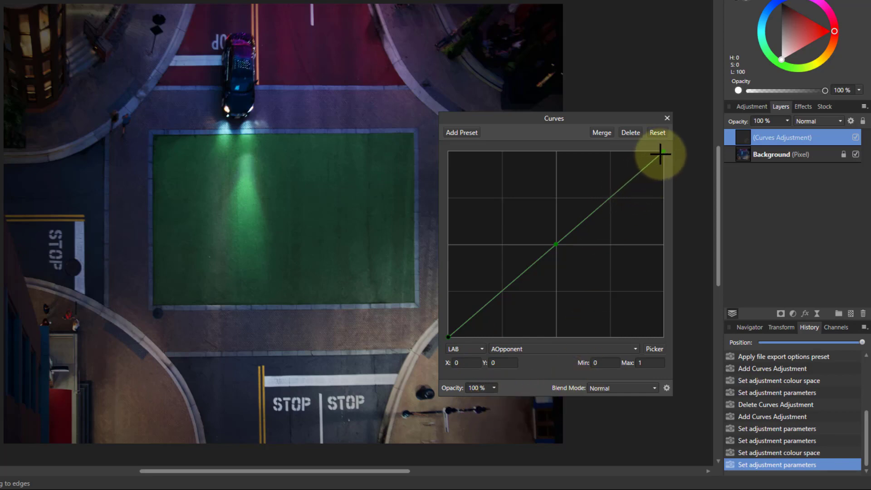
Steepen the AOpponent curve by moving its upper end node inward to about X 0.755 and setting the lower end node to X 0.25.
{"action": "left_click_drag", "start_coordinate": [661, 152], "coordinate": [611, 150]}
{"action": "left_click_drag", "start_coordinate": [449, 337], "coordinate": [501, 344]}
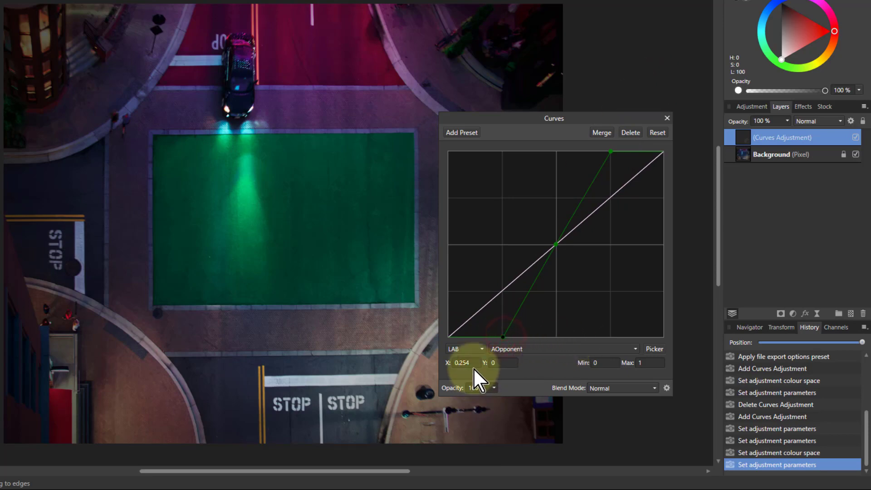
{"action": "type", "text": "0.25"}
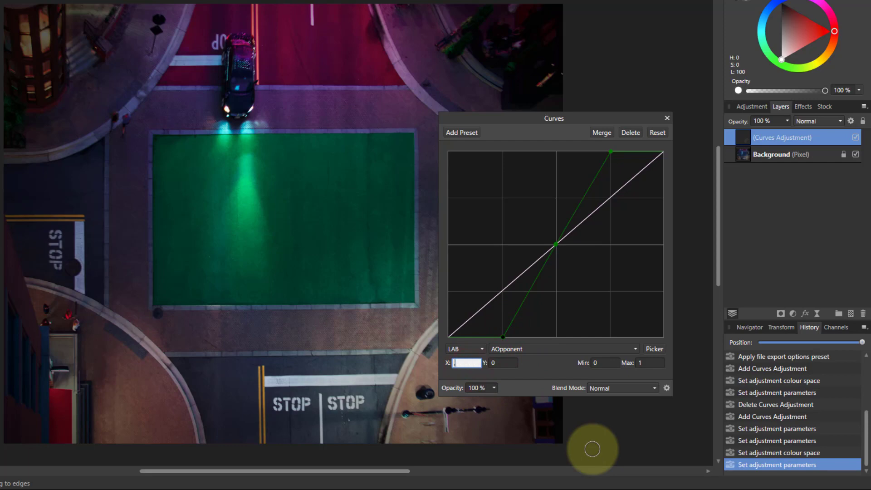
{"action": "key", "text": "Return"}
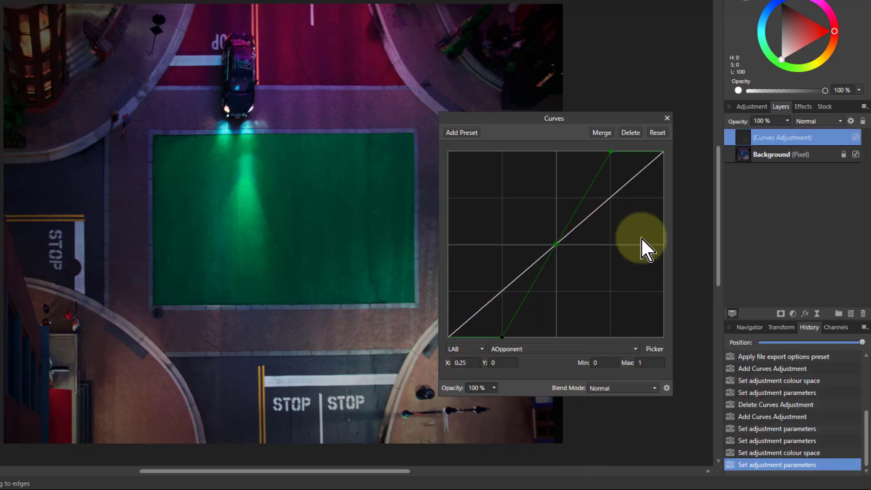
Set the AOpponent curve's upper end node to X 0.75 and remove the midpoint node.
{"action": "left_click", "coordinate": [611, 151]}
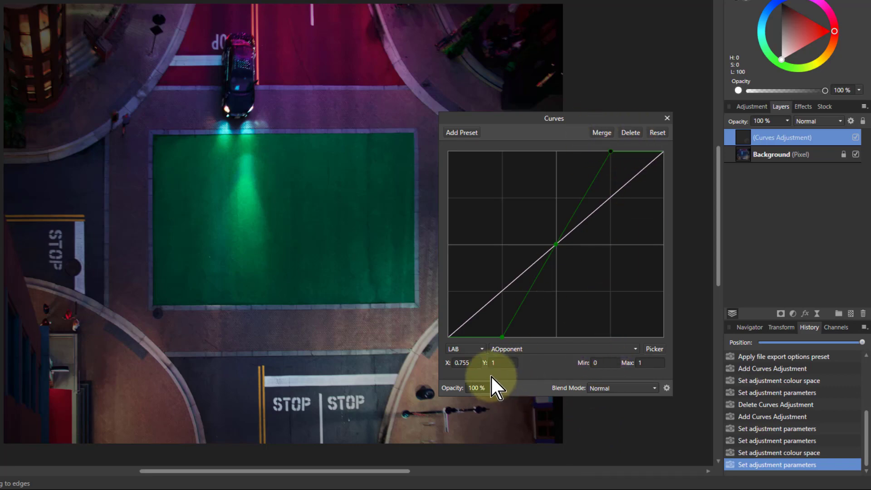
{"action": "left_click", "coordinate": [462, 363]}
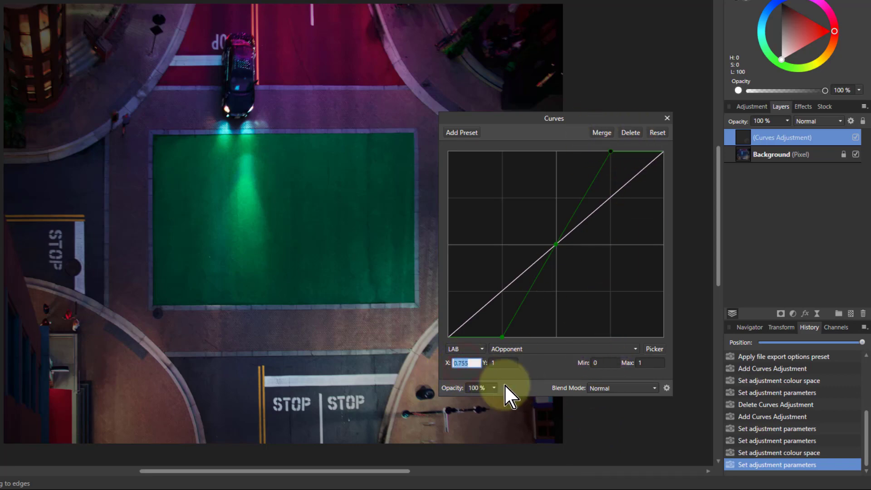
{"action": "type", "text": ".7"}
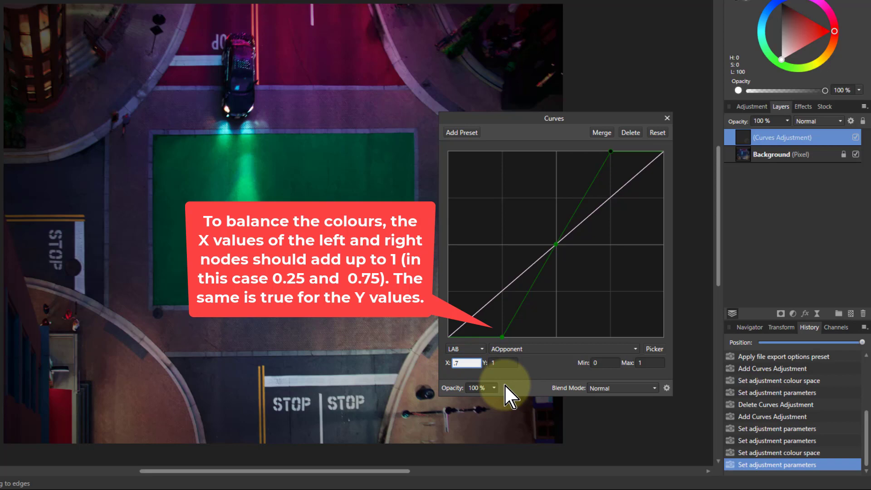
{"action": "type", "text": "5"}
{"action": "key", "text": "Return"}
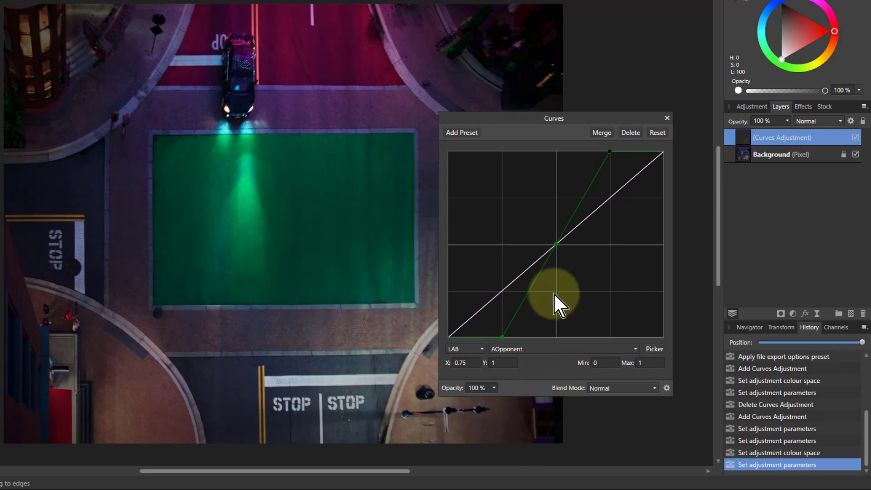
{"action": "left_click", "coordinate": [556, 244]}
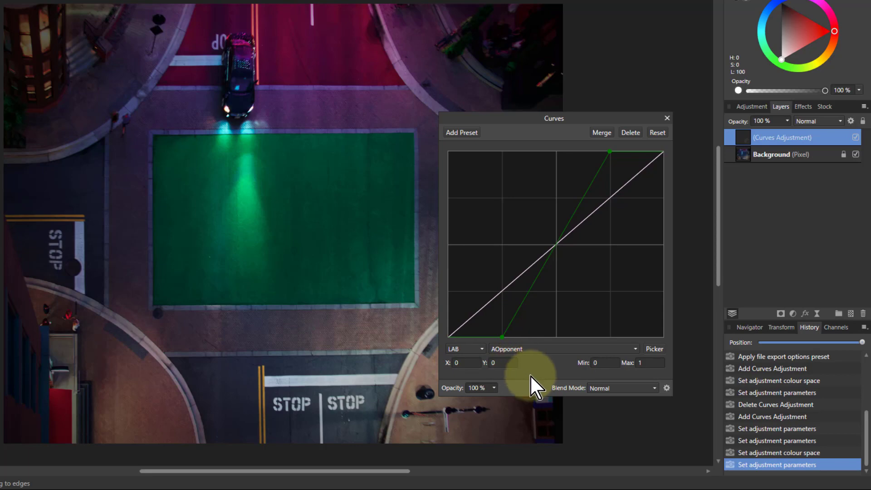
Switch the curves to the BOpponent channel and add a midpoint node at X 0.5, Y 0.5.
{"action": "left_click", "coordinate": [552, 350]}
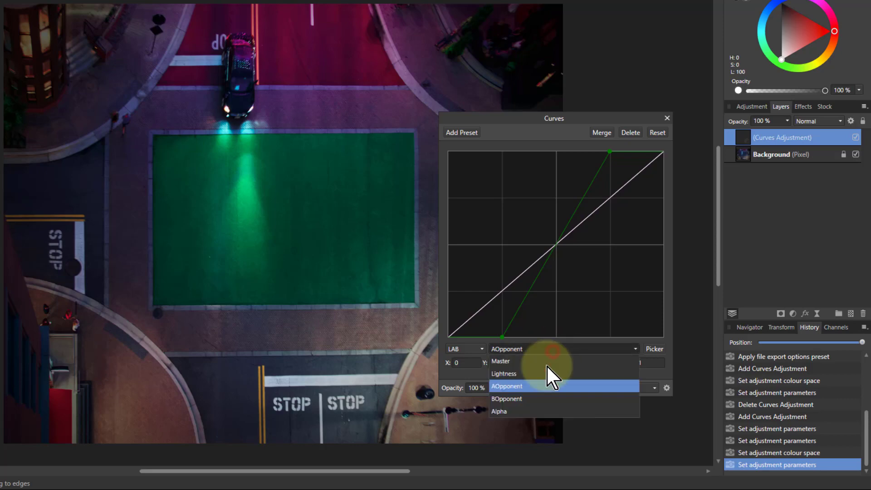
{"action": "left_click", "coordinate": [536, 398]}
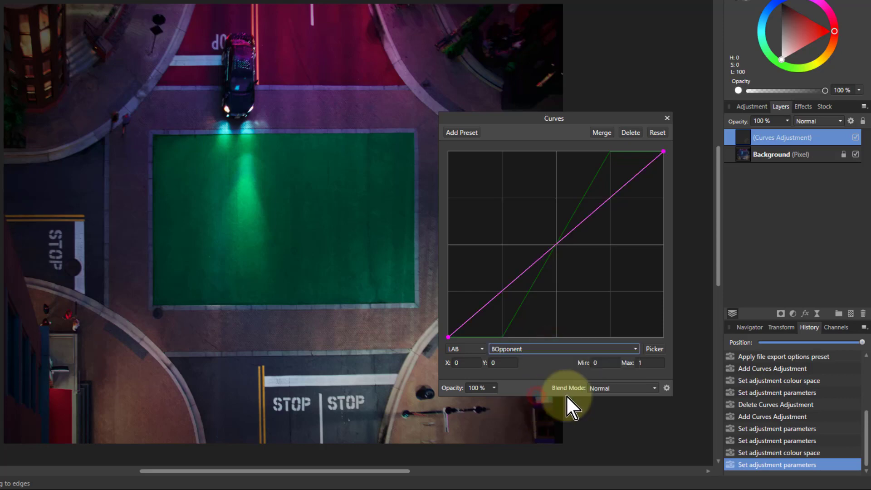
{"action": "left_click", "coordinate": [557, 240]}
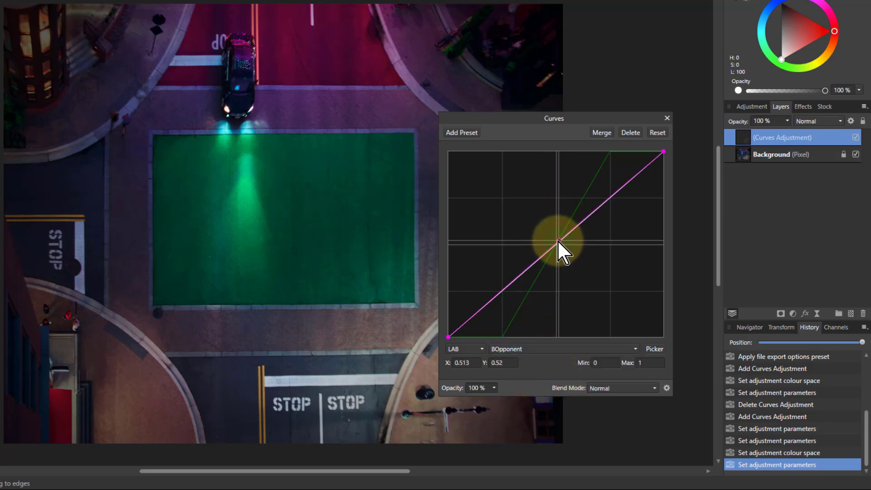
{"action": "mouse_move", "coordinate": [557, 240]}
{"action": "left_mouse_down"}
{"action": "mouse_move", "coordinate": [531, 208]}
{"action": "mouse_move", "coordinate": [600, 278]}
{"action": "mouse_move", "coordinate": [561, 258]}
{"action": "mouse_move", "coordinate": [557, 244]}
{"action": "left_mouse_up"}
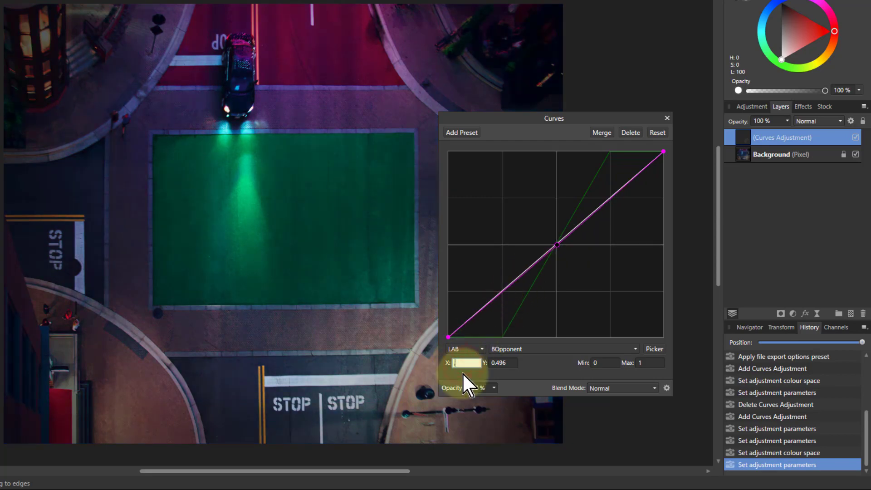
{"action": "type", "text": ".5"}
{"action": "key", "text": "Tab"}
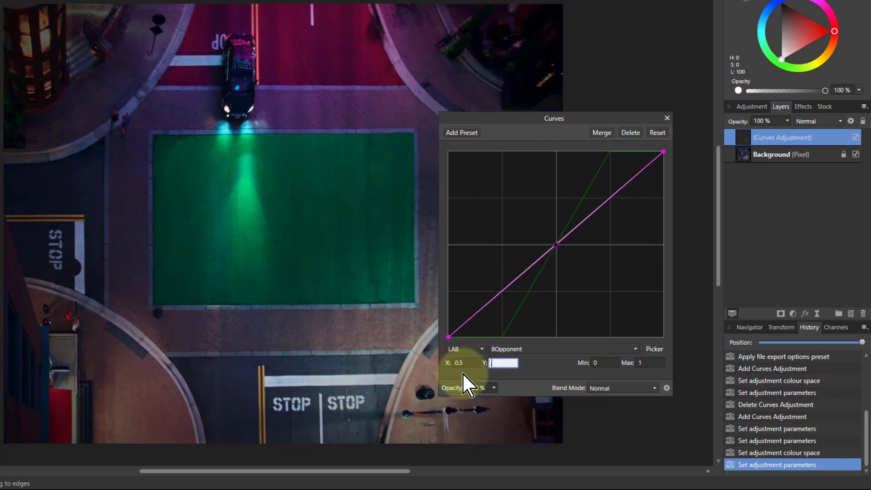
{"action": "type", "text": ".5"}
{"action": "key", "text": "Return"}
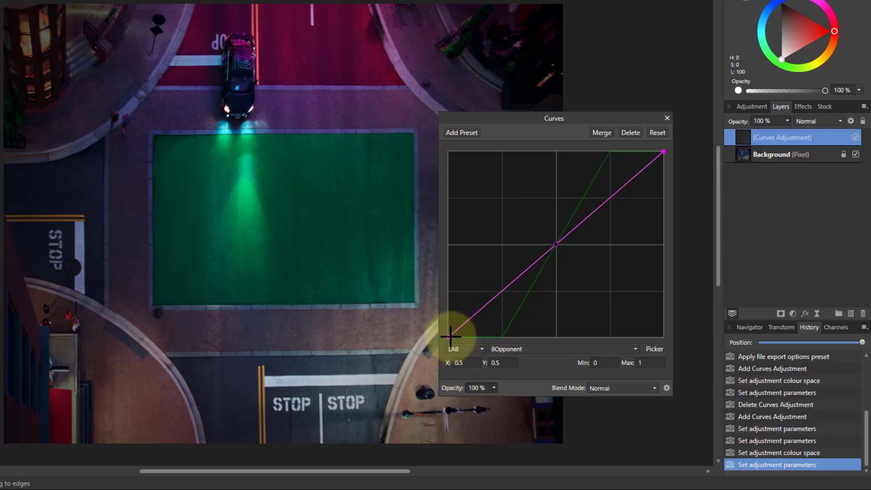
Keep the BOpponent curve's lower end node in its corner and move the upper end node inward to X 0.9.
{"action": "mouse_move", "coordinate": [448, 336]}
{"action": "left_mouse_down"}
{"action": "mouse_move", "coordinate": [443, 254]}
{"action": "mouse_move", "coordinate": [435, 355]}
{"action": "mouse_move", "coordinate": [433, 192]}
{"action": "mouse_move", "coordinate": [450, 350]}
{"action": "mouse_move", "coordinate": [436, 333]}
{"action": "mouse_move", "coordinate": [456, 345]}
{"action": "mouse_move", "coordinate": [404, 281]}
{"action": "mouse_move", "coordinate": [394, 226]}
{"action": "mouse_move", "coordinate": [426, 346]}
{"action": "mouse_move", "coordinate": [417, 243]}
{"action": "mouse_move", "coordinate": [453, 351]}
{"action": "mouse_move", "coordinate": [527, 357]}
{"action": "mouse_move", "coordinate": [431, 357]}
{"action": "mouse_move", "coordinate": [473, 343]}
{"action": "mouse_move", "coordinate": [443, 343]}
{"action": "left_mouse_up"}
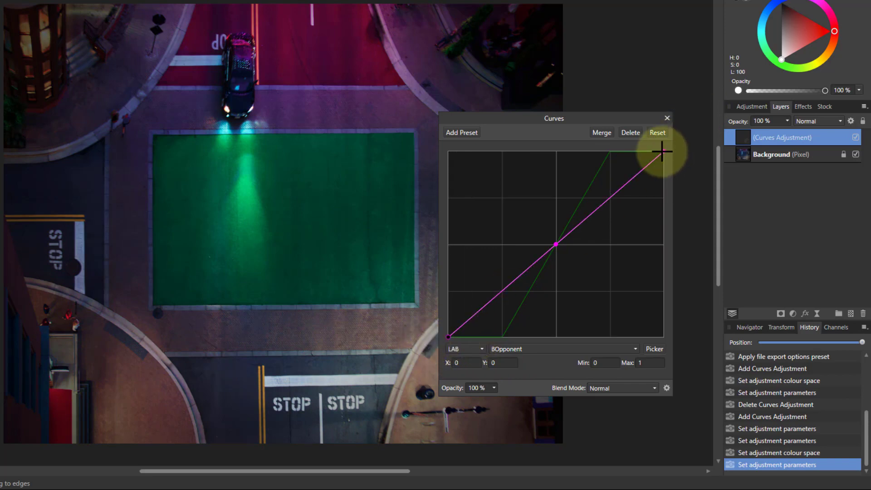
{"action": "mouse_move", "coordinate": [661, 151]}
{"action": "left_mouse_down"}
{"action": "mouse_move", "coordinate": [597, 147]}
{"action": "mouse_move", "coordinate": [707, 151]}
{"action": "mouse_move", "coordinate": [707, 287]}
{"action": "mouse_move", "coordinate": [704, 125]}
{"action": "mouse_move", "coordinate": [639, 134]}
{"action": "left_mouse_up"}
{"action": "left_click", "coordinate": [471, 387]}
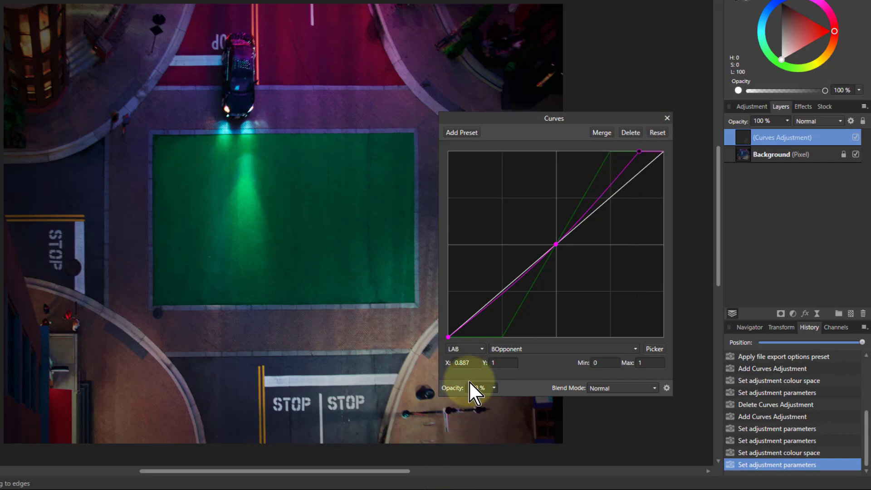
{"action": "left_click", "coordinate": [468, 363]}
{"action": "type", "text": "."}
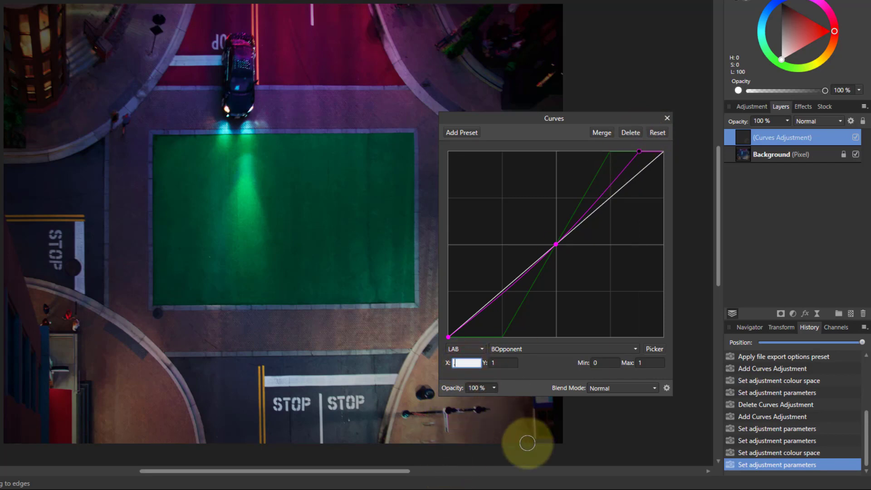
{"action": "type", "text": "9"}
{"action": "key", "text": "Return"}
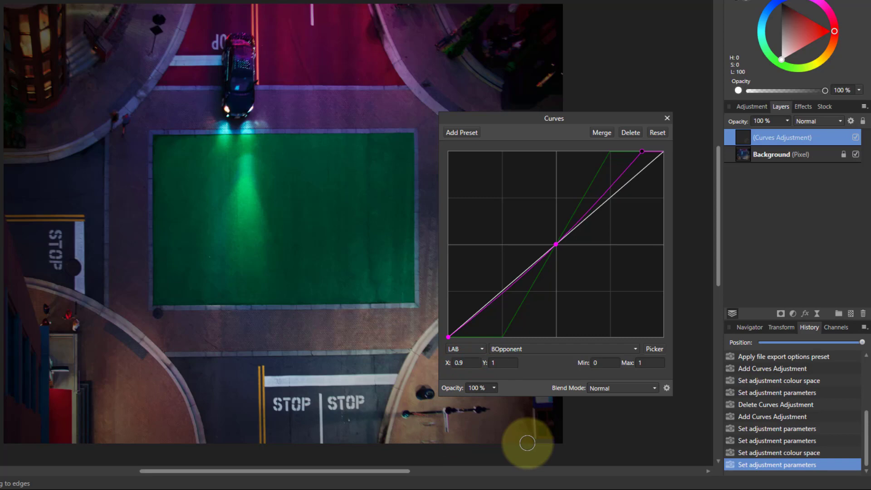
Move the BOpponent curve's lower end node inward along the graph edge and set it to X 0.1.
{"action": "left_click", "coordinate": [448, 337]}
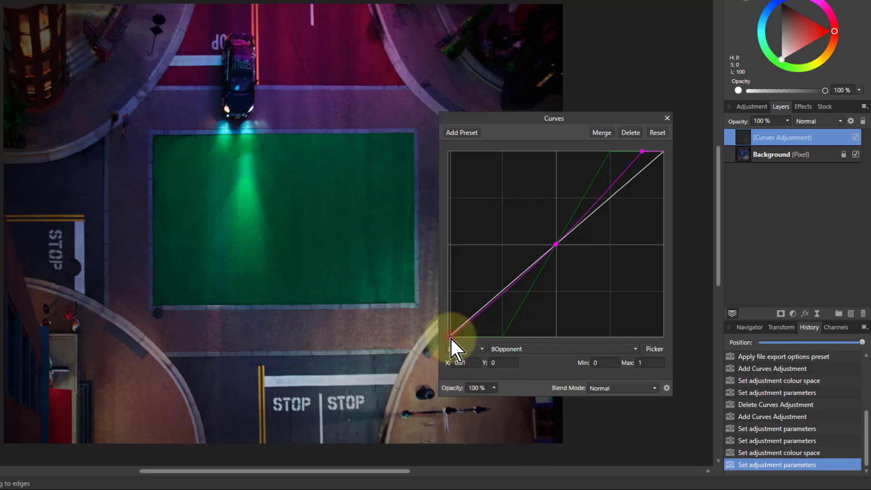
{"action": "left_click_drag", "start_coordinate": [450, 337], "coordinate": [467, 343]}
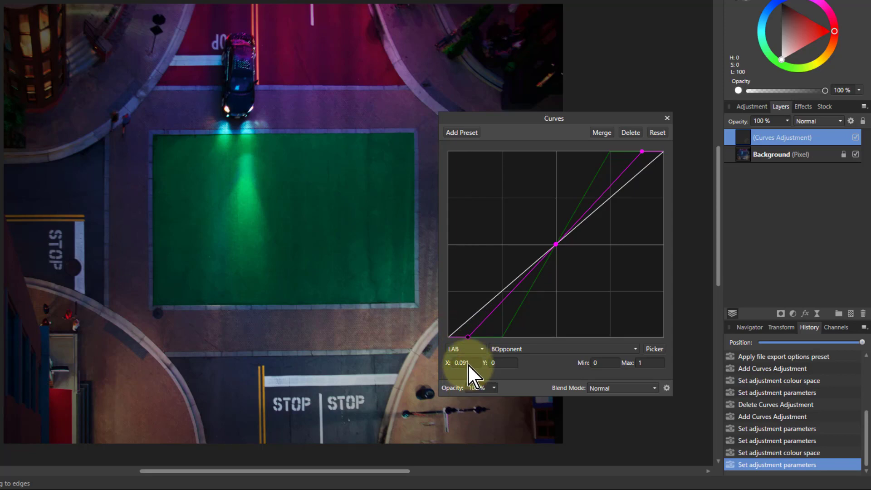
{"action": "left_click", "coordinate": [467, 363]}
{"action": "type", "text": ".1"}
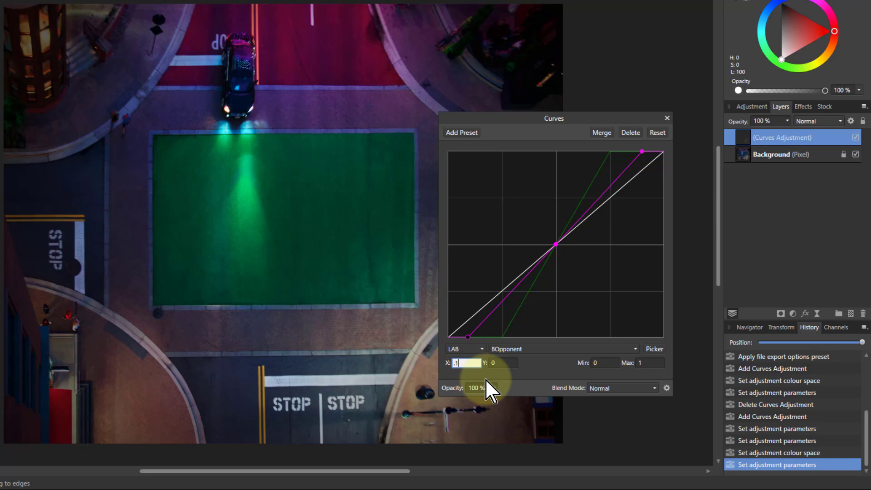
{"action": "key", "text": "Return"}
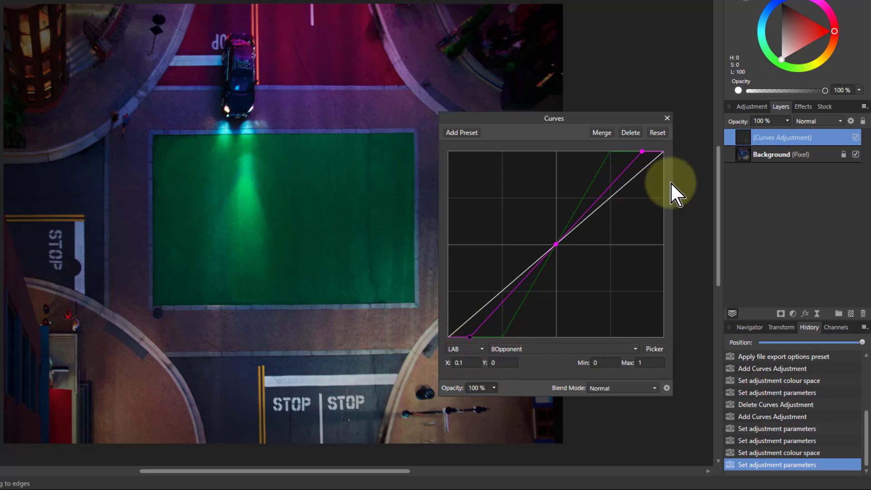